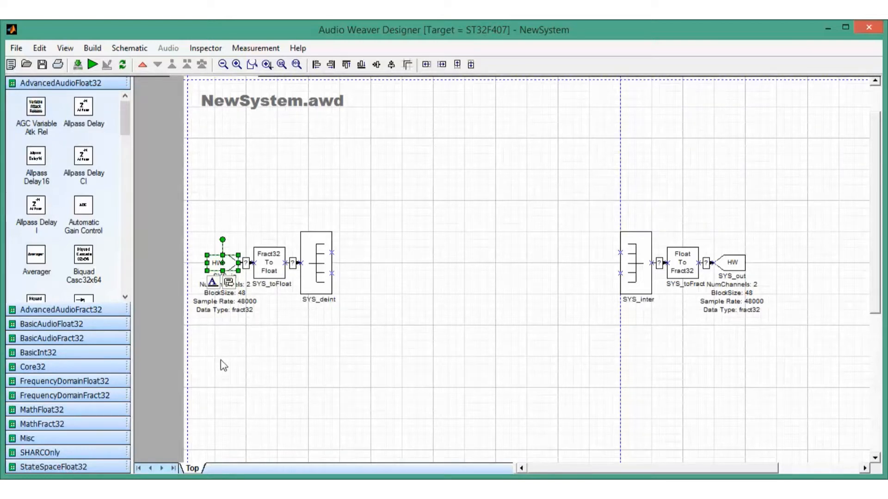
{"action": "left_click", "coordinate": [229, 328]}
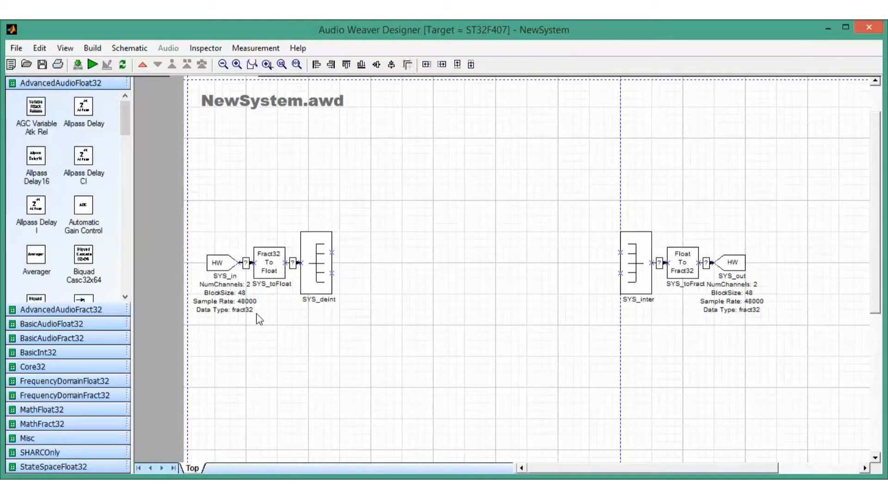
{"action": "left_click", "coordinate": [267, 266]}
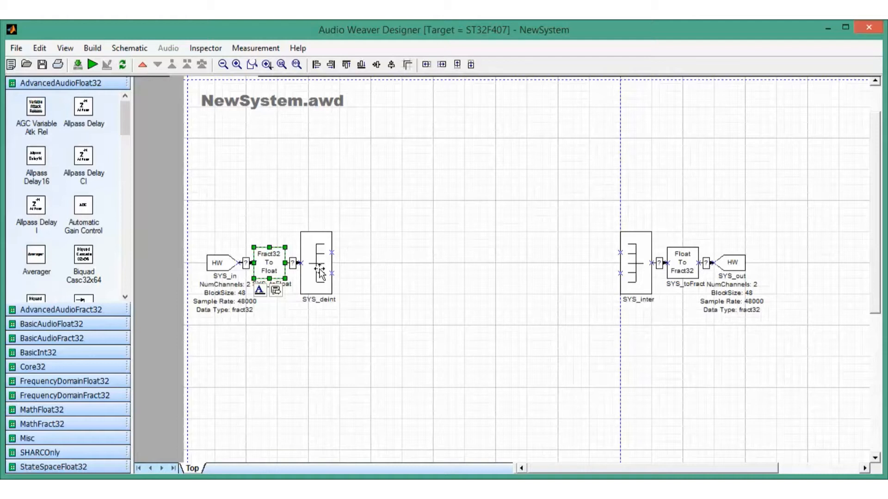
{"action": "left_click", "coordinate": [320, 274]}
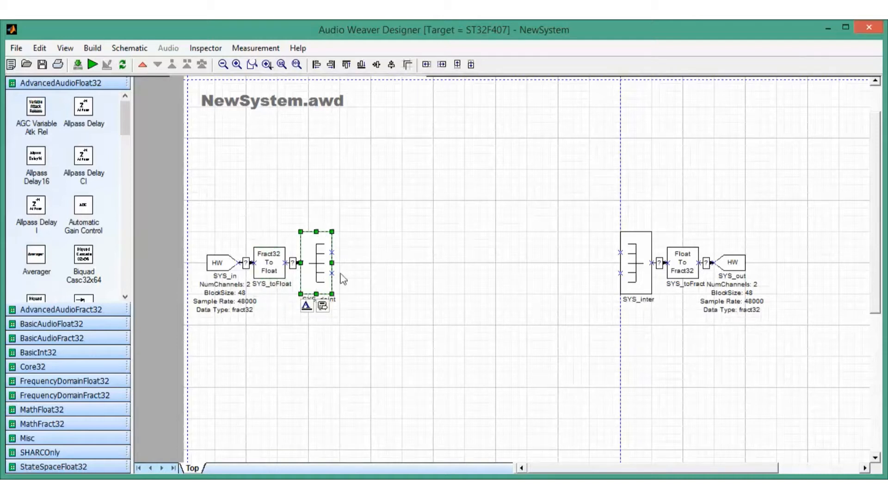
- Delete the SYS_deint deinterleaver and SYS_inter interleaver modules from the schematic
{"action": "left_click", "coordinate": [387, 277]}
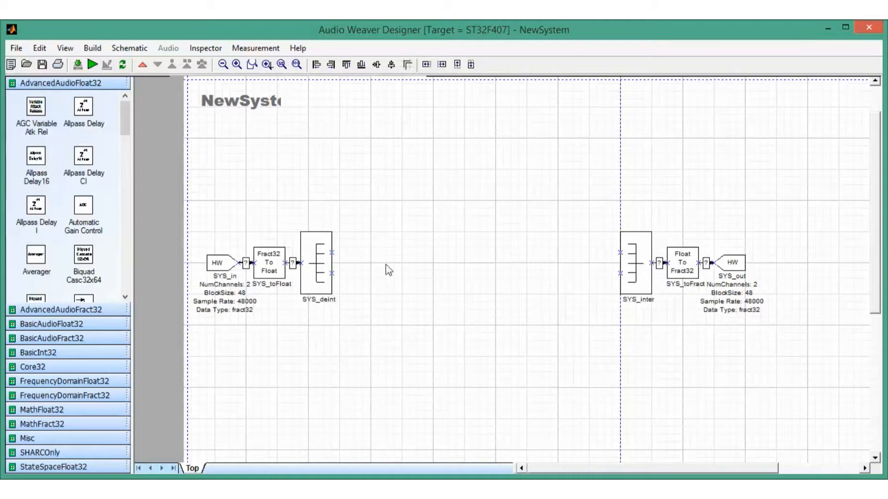
{"action": "left_click_drag", "start_coordinate": [584, 333], "coordinate": [661, 356]}
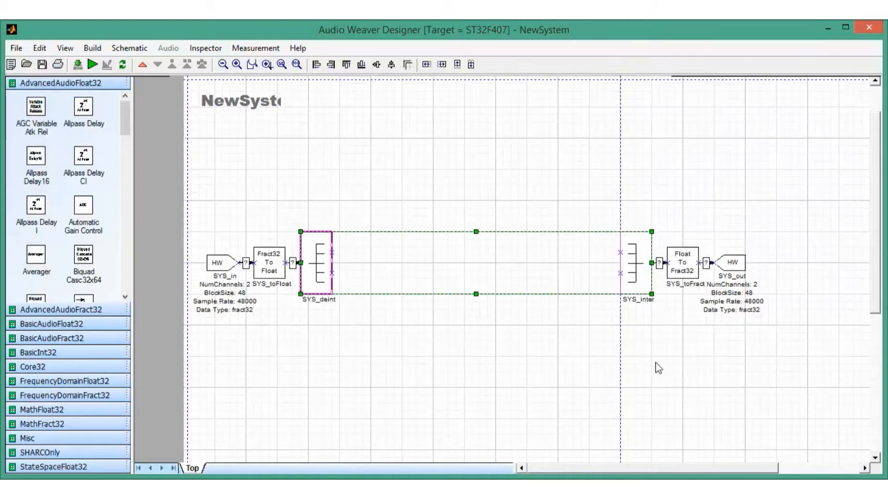
{"action": "key", "text": "Delete"}
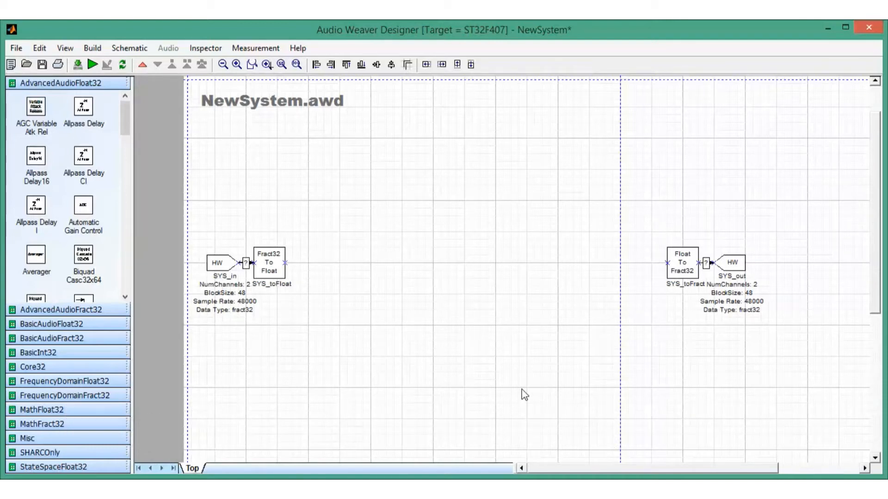
- Add a 2nd Filter Designer module from the BasicAudioFloat32 library just after the SYS_toFloat module
{"action": "left_click", "coordinate": [111, 310]}
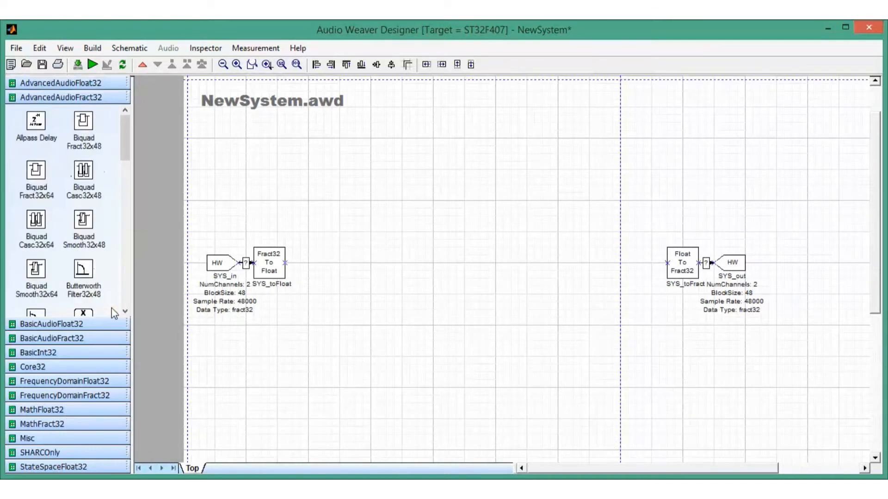
{"action": "left_click", "coordinate": [105, 324]}
{"action": "left_click", "coordinate": [96, 338]}
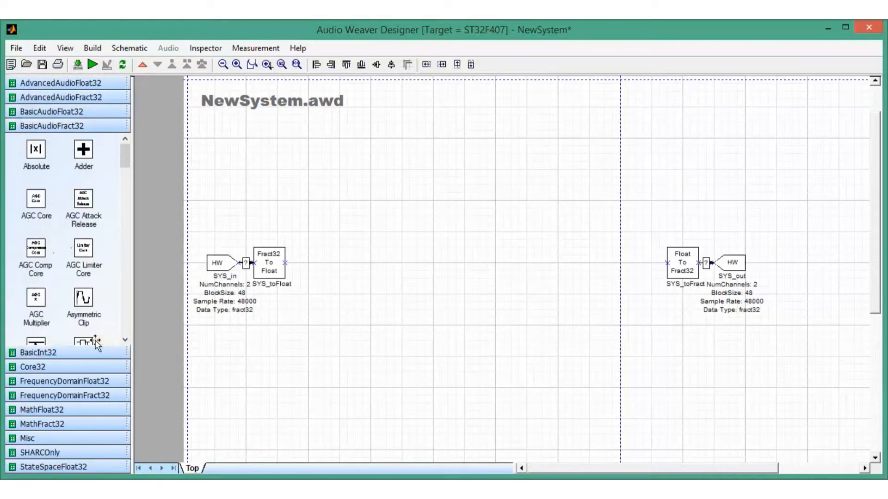
{"action": "left_click", "coordinate": [87, 112]}
{"action": "left_click_drag", "start_coordinate": [124, 161], "coordinate": [123, 273]}
{"action": "left_click_drag", "start_coordinate": [85, 183], "coordinate": [349, 253]}
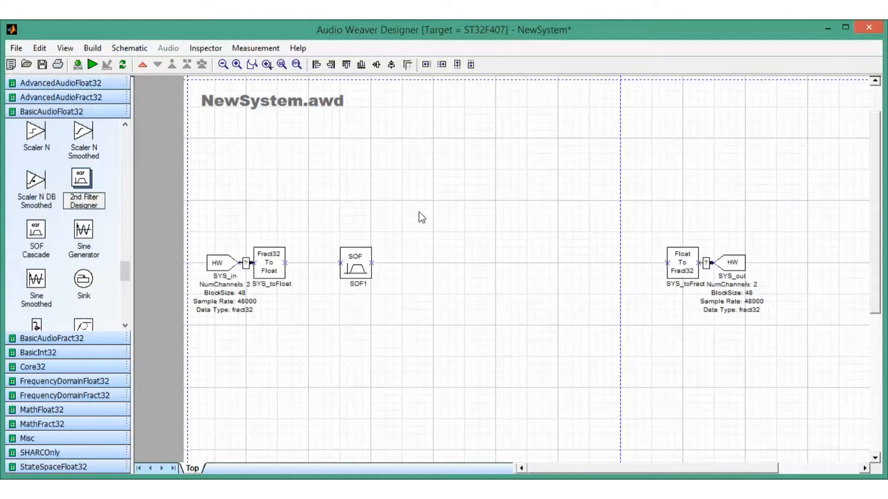
- Rename the new second-order filter module as BassToneControl
{"action": "right_click", "coordinate": [359, 268]}
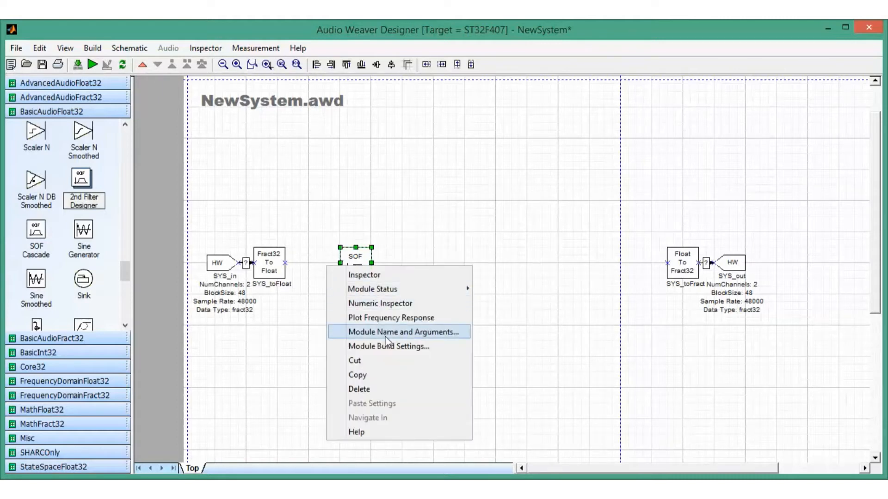
{"action": "left_click", "coordinate": [382, 332]}
{"action": "type", "text": "BassToneControl"}
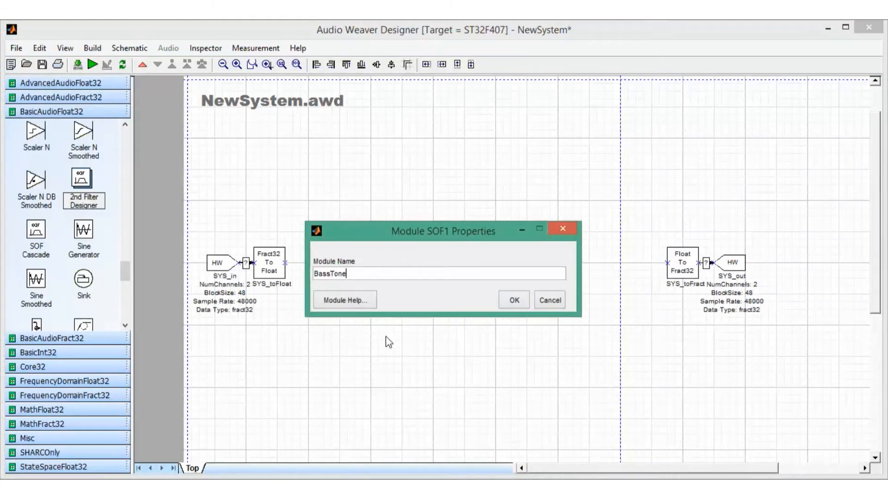
{"action": "key", "text": "Return"}
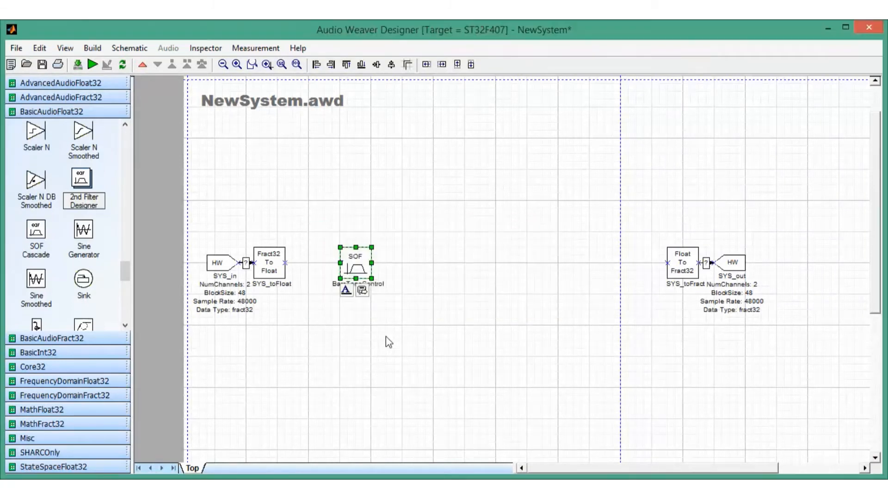
- Set BassToneControl's filter type to ShelfLow and its frequency to 200 Hz in its inspector
{"action": "right_click", "coordinate": [359, 270]}
{"action": "left_click", "coordinate": [361, 273]}
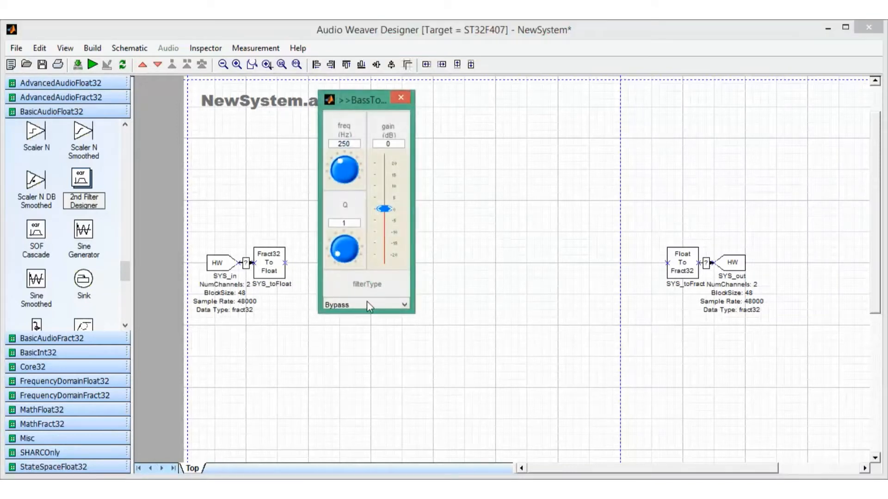
{"action": "left_click", "coordinate": [367, 301]}
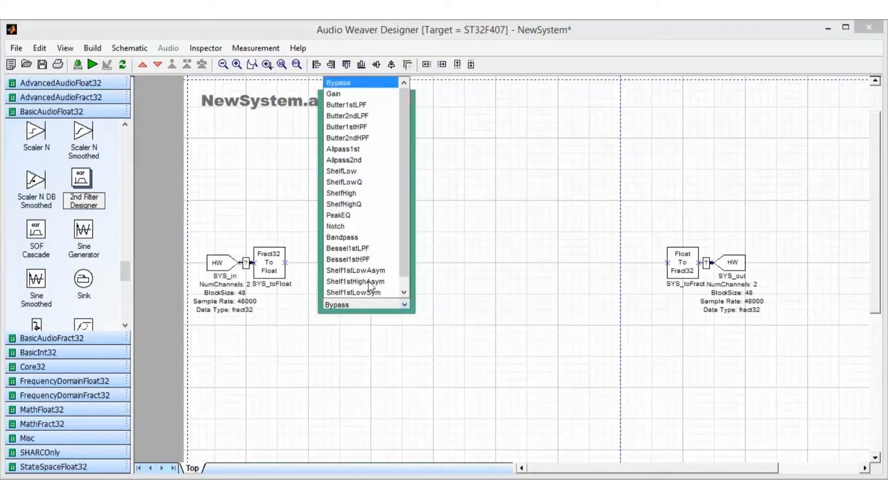
{"action": "left_click", "coordinate": [370, 172]}
{"action": "left_click", "coordinate": [353, 144]}
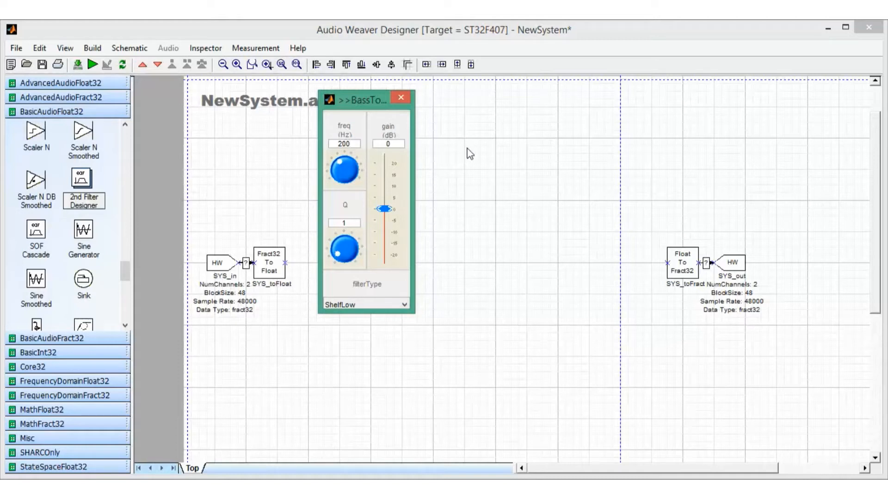
{"action": "left_click", "coordinate": [405, 97]}
- Add another 2nd Filter Designer module after BassToneControl and name it TrebleToneControl
{"action": "left_click_drag", "start_coordinate": [77, 178], "coordinate": [445, 259]}
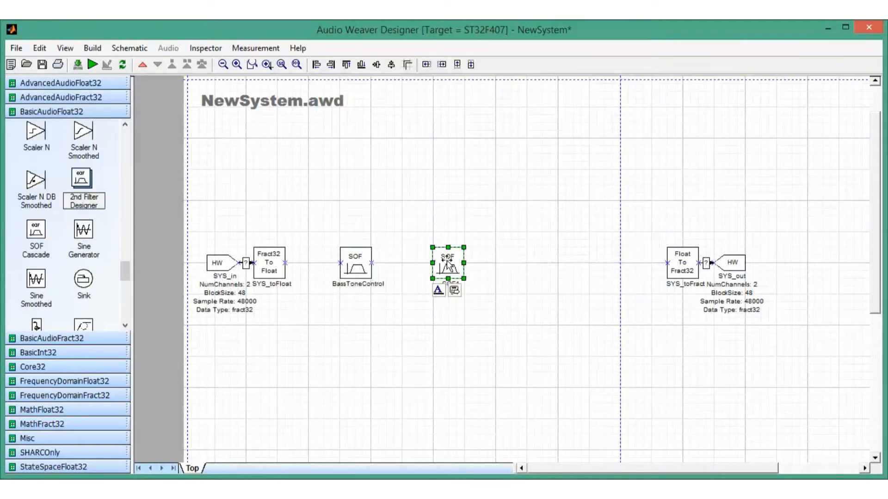
{"action": "right_click", "coordinate": [447, 265]}
{"action": "left_click", "coordinate": [467, 327]}
{"action": "type", "text": "T"}
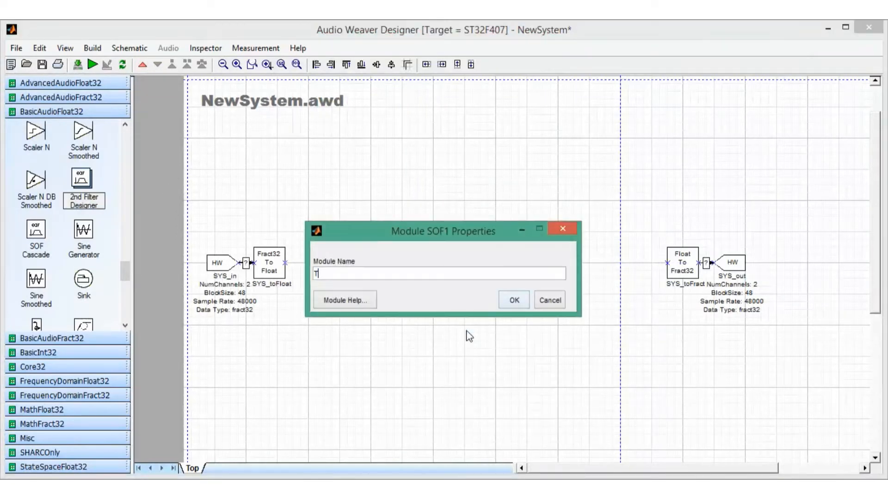
{"action": "type", "text": "rebleToneControl"}
{"action": "key", "text": "Return"}
- Set TrebleToneControl's filter type to ShelfHigh and its frequency to 3500 Hz in its inspector
{"action": "right_click", "coordinate": [449, 262]}
{"action": "left_click", "coordinate": [451, 272]}
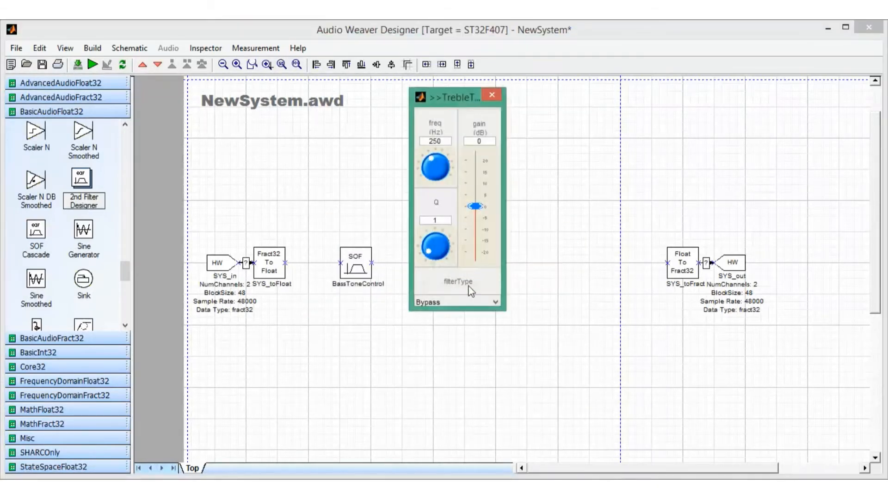
{"action": "left_click", "coordinate": [457, 303]}
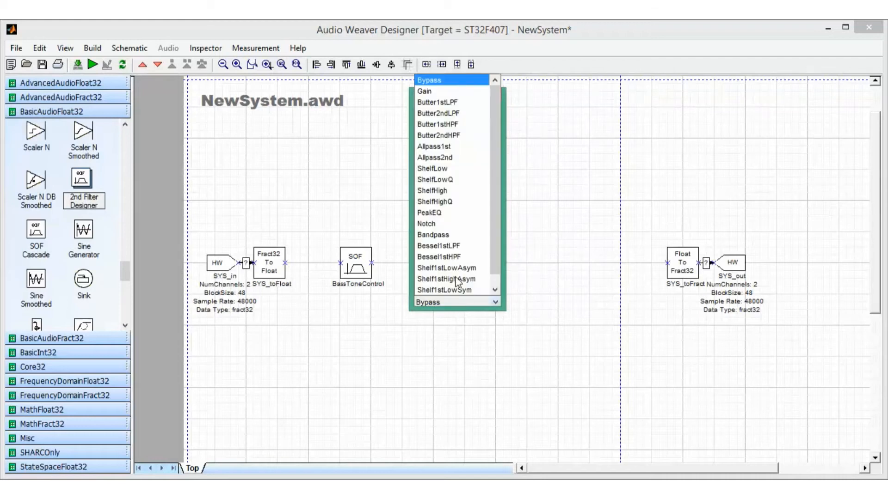
{"action": "left_click", "coordinate": [451, 191]}
{"action": "double_click", "coordinate": [446, 141]}
{"action": "type", "text": "3500"}
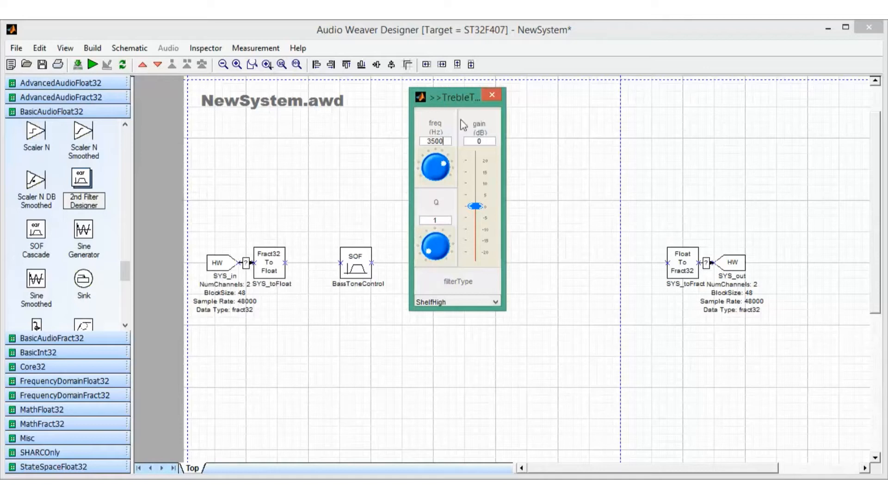
{"action": "left_click", "coordinate": [492, 96]}
- Add a Scaler DB Smoothed module after TrebleToneControl and wire all modules in series from SYS_toFloat to SYS_toFract
{"action": "scroll", "coordinate": [125, 272], "scroll_direction": "up", "scroll_amount": 1}
{"action": "scroll", "coordinate": [126, 273], "scroll_direction": "up", "scroll_amount": 3}
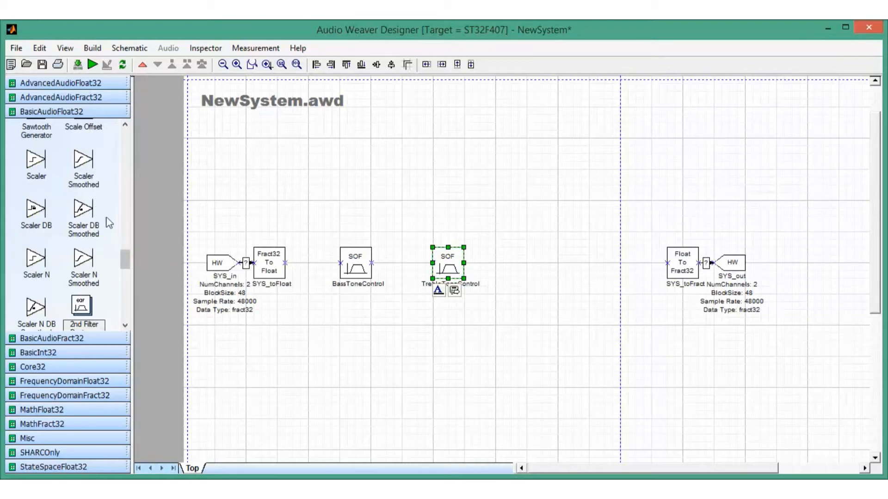
{"action": "left_click_drag", "start_coordinate": [85, 210], "coordinate": [534, 258]}
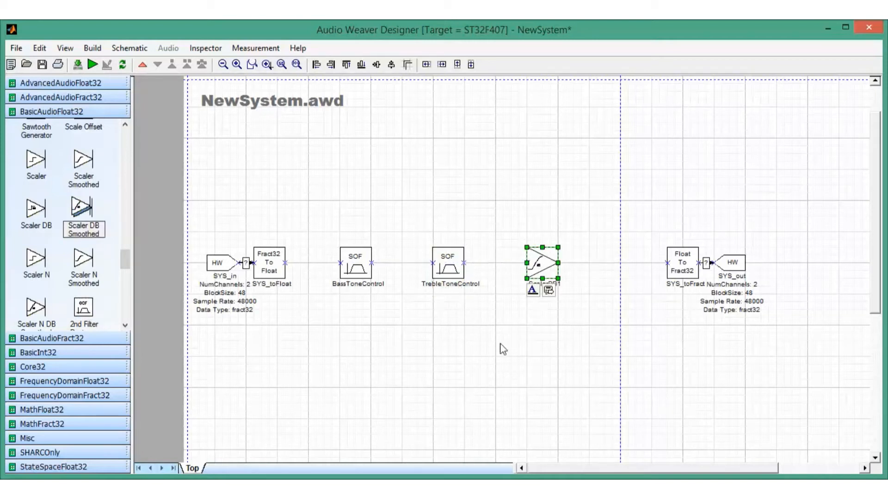
{"action": "left_click", "coordinate": [501, 344]}
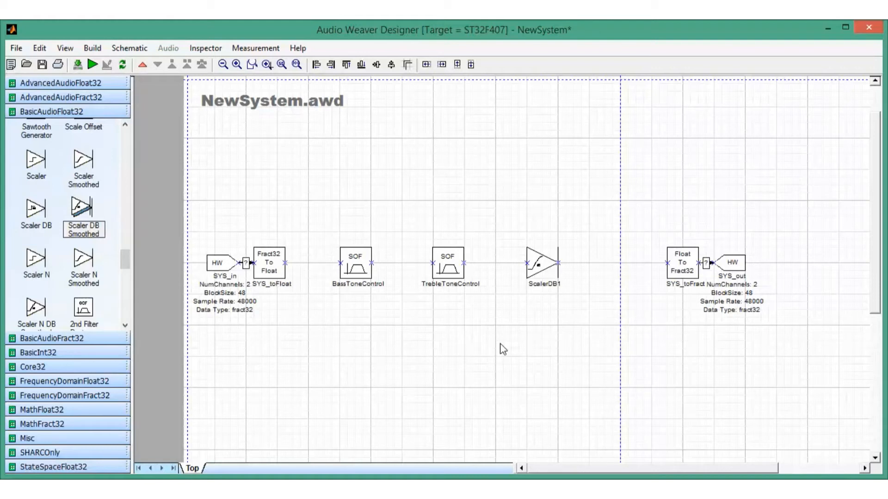
{"action": "left_click_drag", "start_coordinate": [284, 263], "coordinate": [667, 263]}
- Add a Meter module above the output wire and connect it to the scaler's output
{"action": "left_click_drag", "start_coordinate": [124, 254], "coordinate": [140, 197]}
{"action": "left_click_drag", "start_coordinate": [83, 138], "coordinate": [603, 190]}
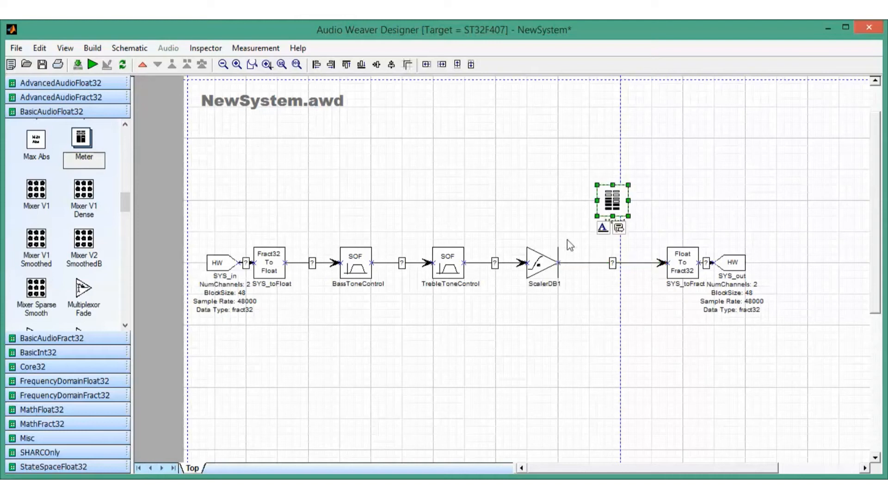
{"action": "left_click_drag", "start_coordinate": [558, 262], "coordinate": [597, 201]}
- Update the schematic's wire information and build and run the system, returning from the media player to Audio Weaver Designer
{"action": "left_click", "coordinate": [125, 64]}
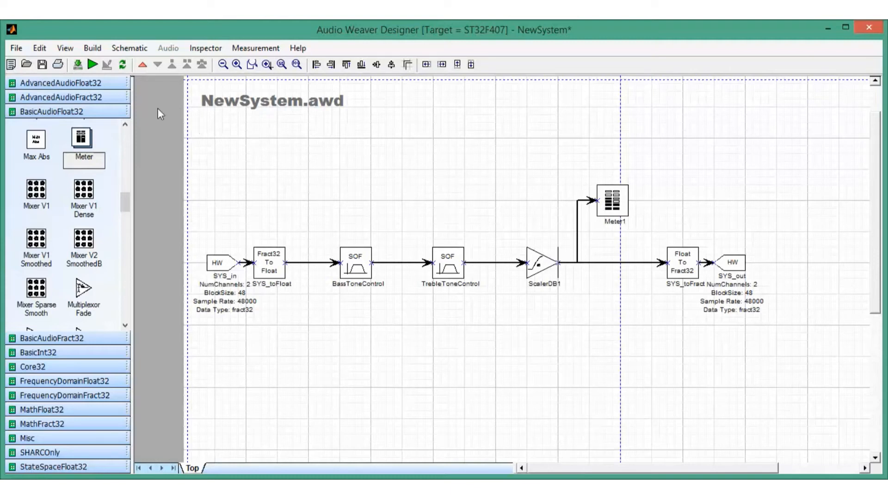
{"action": "left_click", "coordinate": [92, 65]}
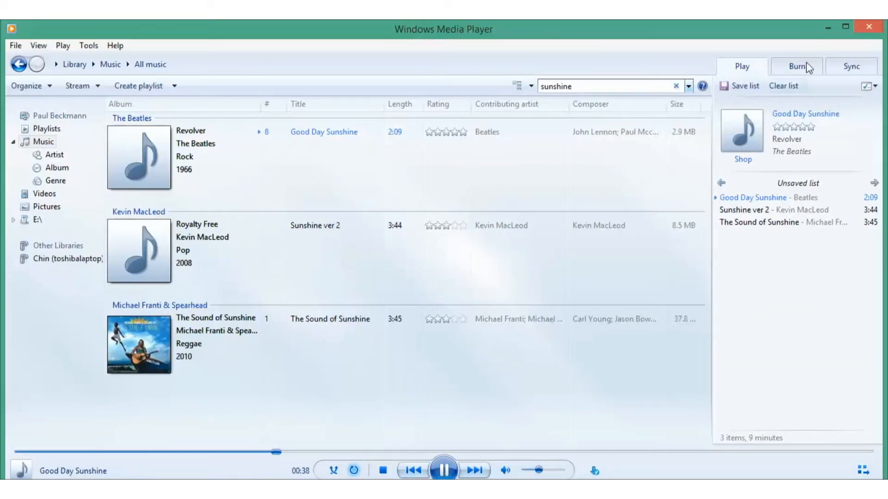
{"action": "left_click", "coordinate": [828, 24]}
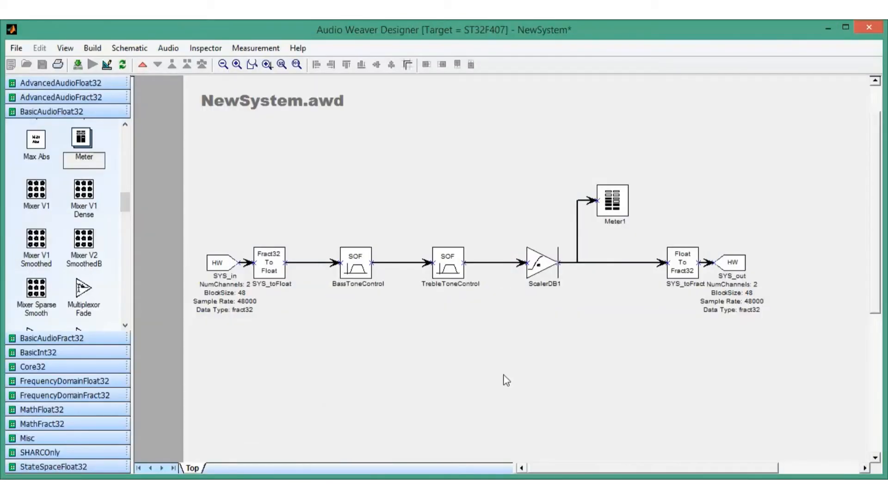
- Open the inspectors of Meter1 and ScalerDB1 side by side and try out the scaler's gain control
{"action": "right_click", "coordinate": [619, 204]}
{"action": "left_click", "coordinate": [618, 208]}
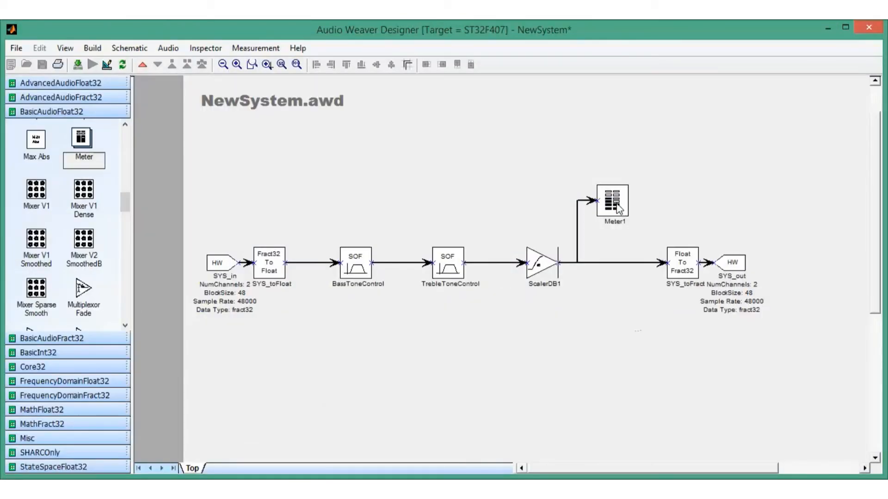
{"action": "right_click", "coordinate": [544, 272]}
{"action": "left_click", "coordinate": [547, 273]}
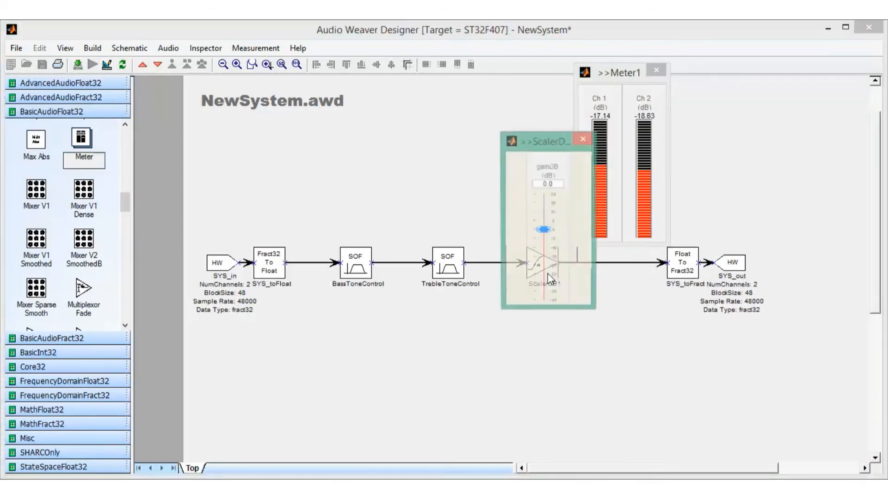
{"action": "left_click_drag", "start_coordinate": [554, 147], "coordinate": [520, 73]}
{"action": "mouse_move", "coordinate": [511, 158]}
{"action": "left_mouse_down"}
{"action": "mouse_move", "coordinate": [514, 215]}
{"action": "mouse_move", "coordinate": [517, 141]}
{"action": "mouse_move", "coordinate": [518, 188]}
{"action": "mouse_move", "coordinate": [518, 164]}
{"action": "left_mouse_up"}
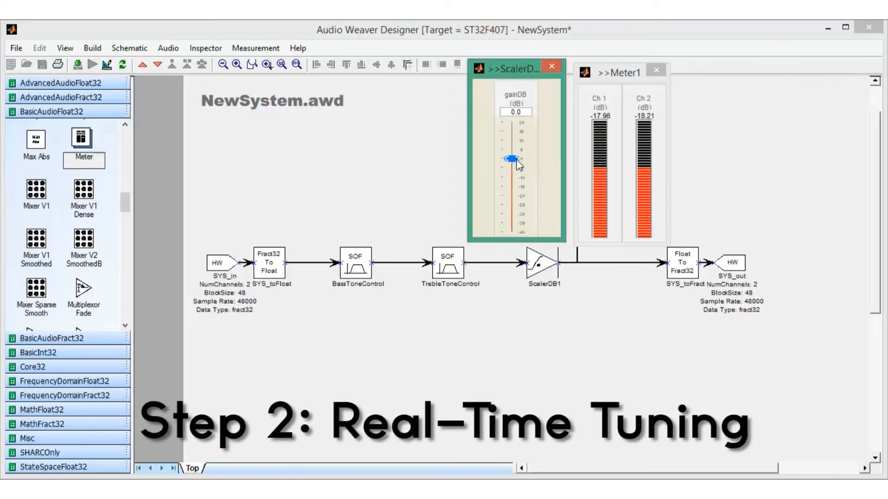
- Open TrebleToneControl's inspector and lower its gain to about -17.2 dB, then bring it back up to -0.1 dB
{"action": "right_click", "coordinate": [448, 259]}
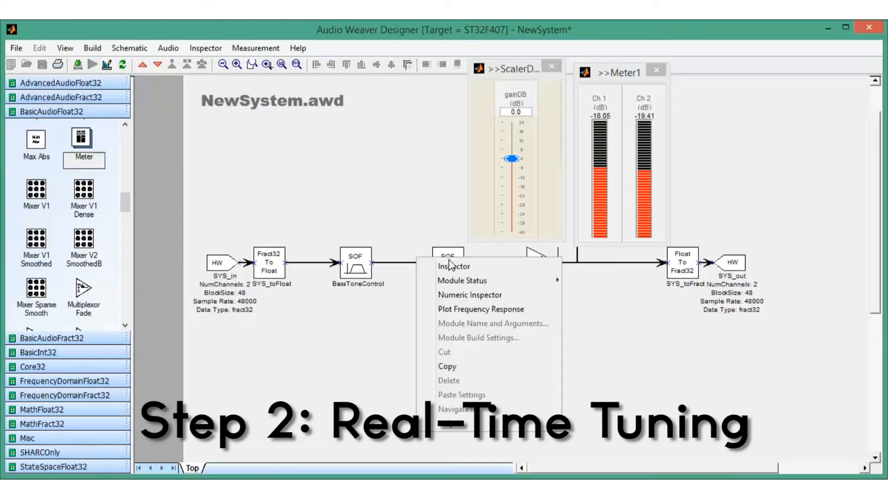
{"action": "left_click", "coordinate": [450, 264]}
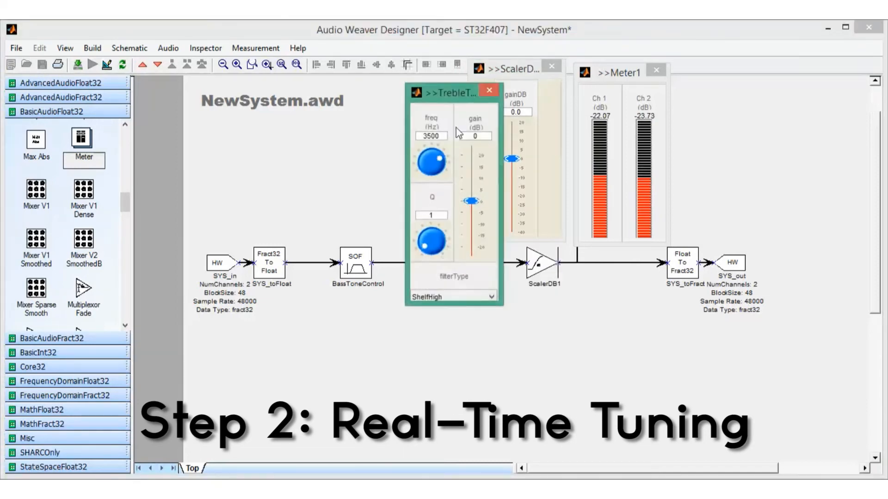
{"action": "left_click_drag", "start_coordinate": [454, 90], "coordinate": [402, 49]}
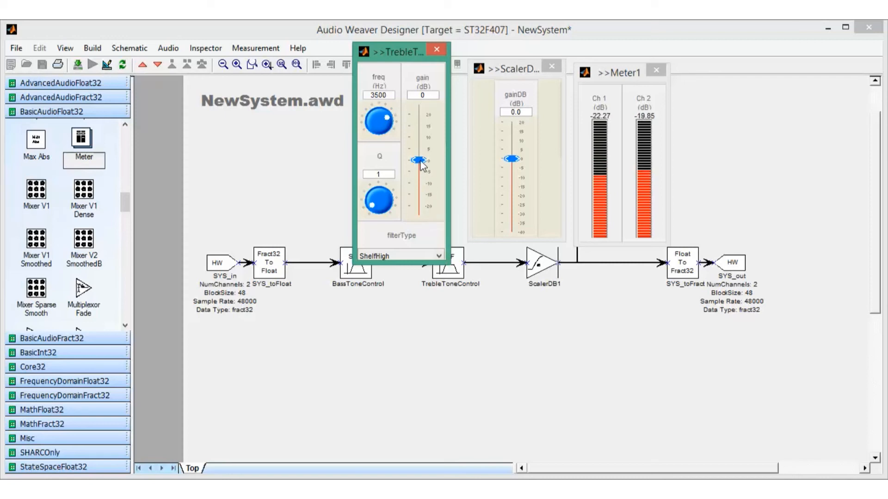
{"action": "left_click_drag", "start_coordinate": [422, 165], "coordinate": [422, 205]}
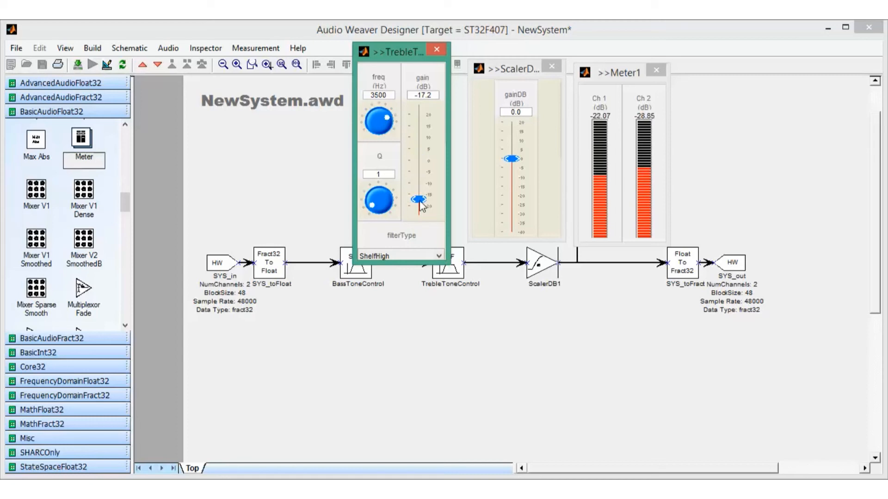
{"action": "left_click_drag", "start_coordinate": [421, 202], "coordinate": [422, 161]}
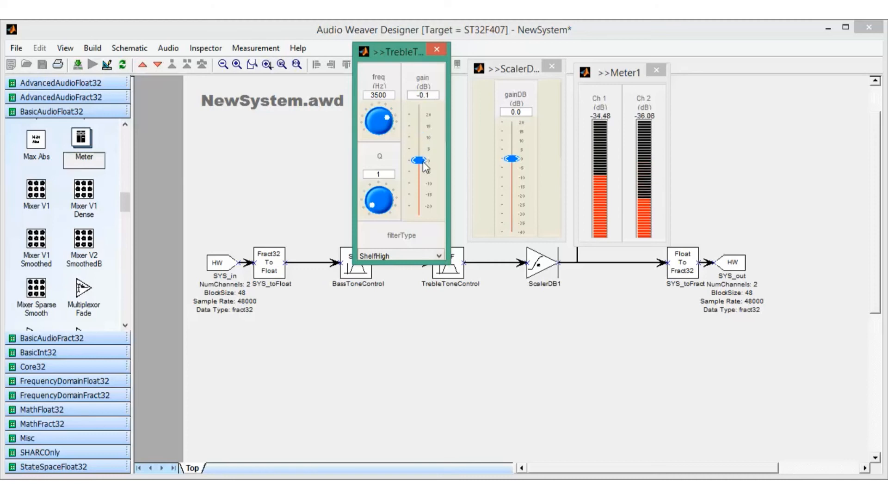
- Close the inspectors of TrebleToneControl, ScalerDB1 and Meter1
{"action": "left_click", "coordinate": [440, 47]}
{"action": "left_click", "coordinate": [552, 66]}
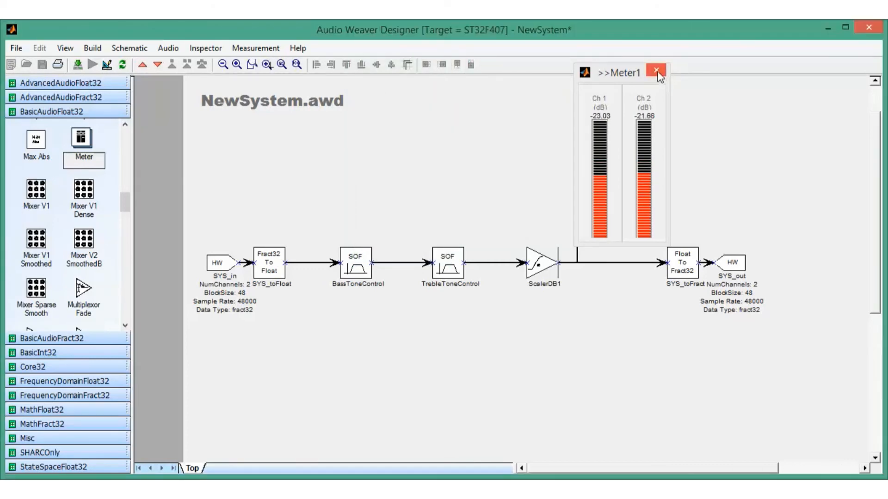
{"action": "left_click", "coordinate": [656, 70]}
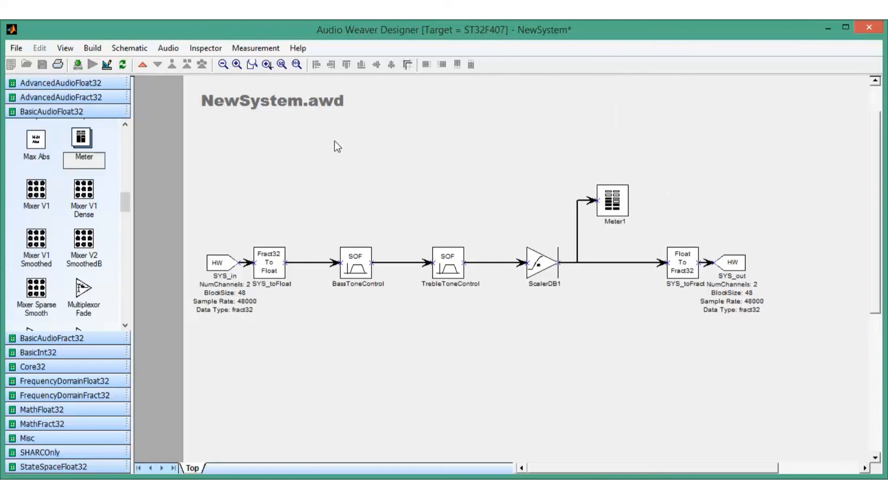
- Profile the running system's processing load and memory usage
{"action": "left_click", "coordinate": [92, 48]}
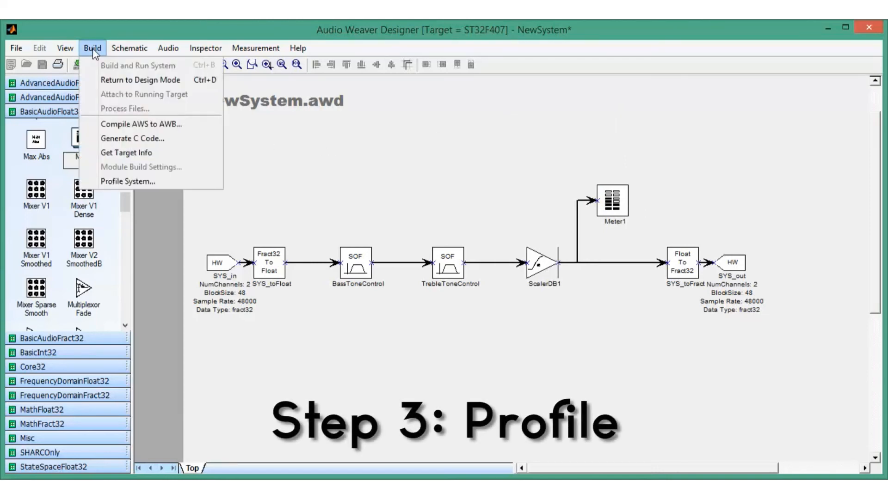
{"action": "left_click", "coordinate": [132, 184]}
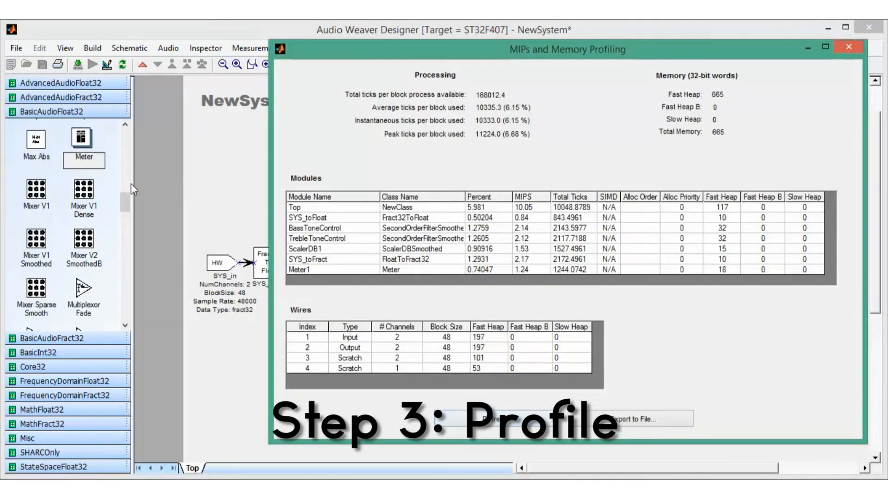